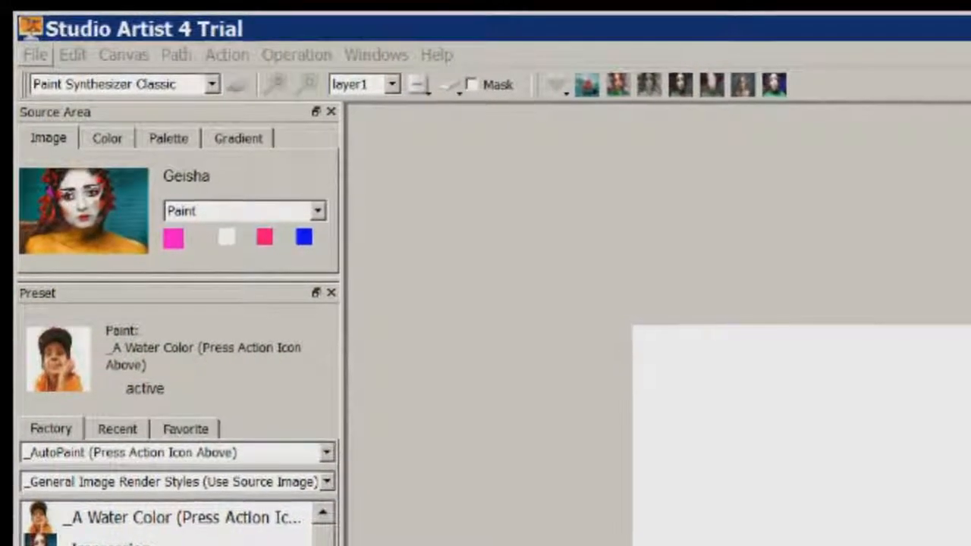
# - Create a new canvas from the Geisha trial source at the suggested size and make a test stroke on it
pyautogui.moveTo(151, 112)
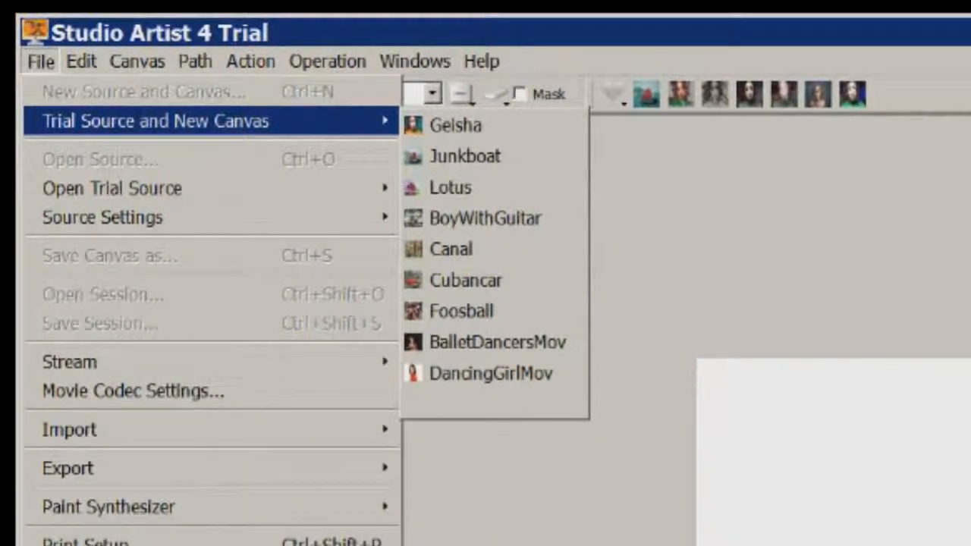
pyautogui.click(455, 125)
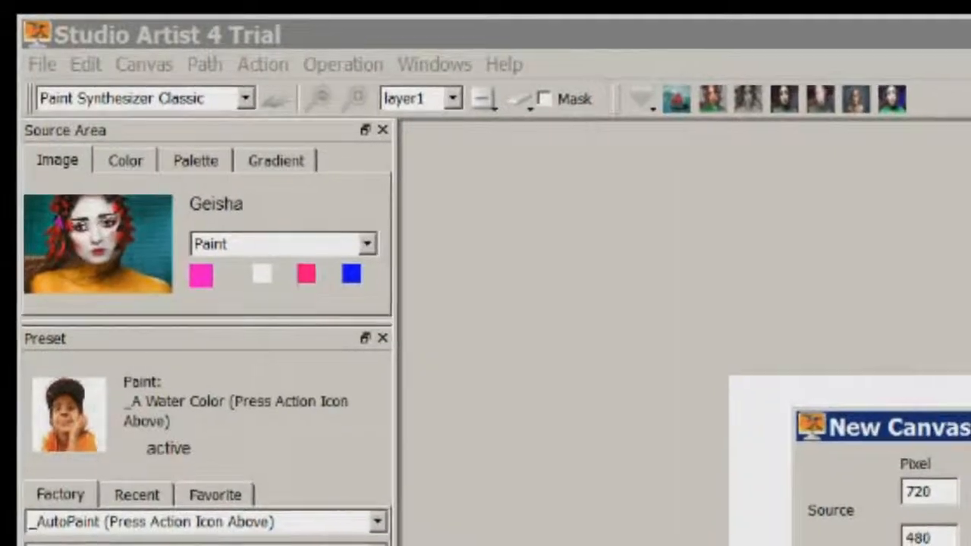
pyautogui.press('Return')
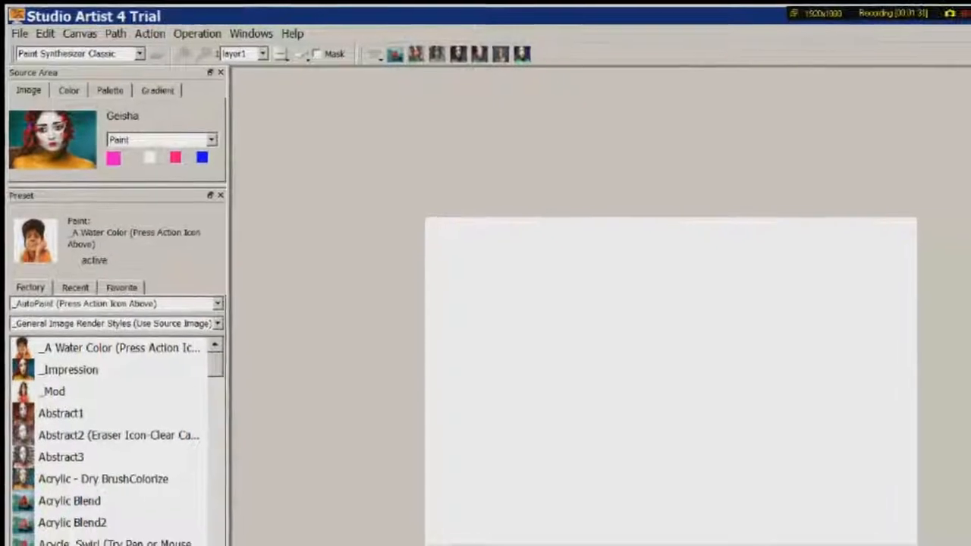
pyautogui.moveTo(648, 307)
pyautogui.mouseDown()
pyautogui.moveTo(665, 371)
pyautogui.moveTo(547, 349)
pyautogui.moveTo(736, 371)
pyautogui.moveTo(753, 290)
pyautogui.mouseUp()
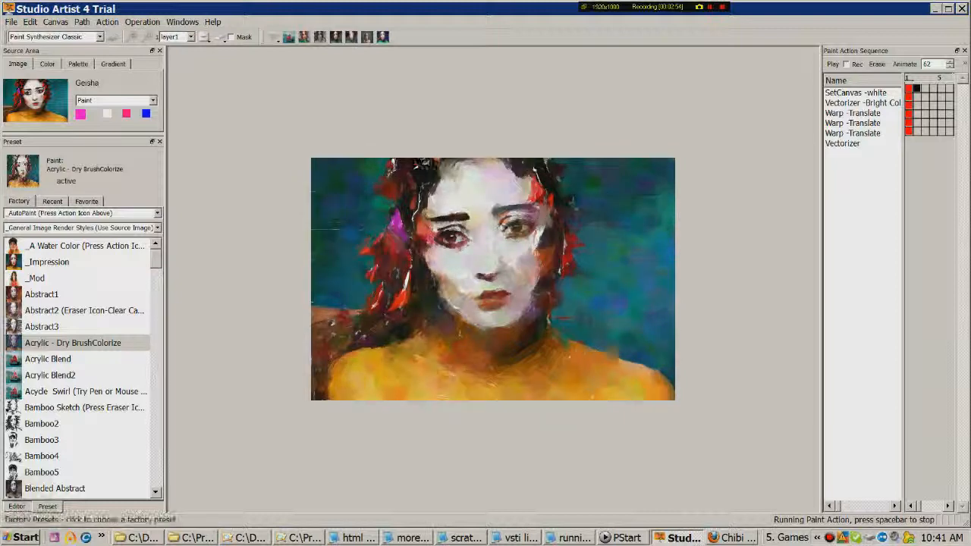
# - Paint the Geisha image with the Cartoon4 preset, followed by the Darth V preset
pyautogui.scroll(-2, 82, 368)
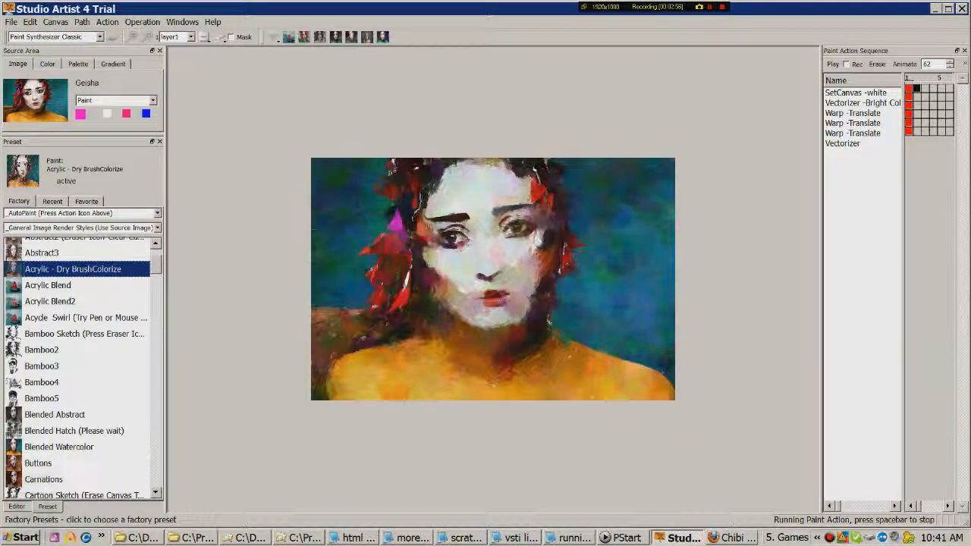
pyautogui.click(85, 334)
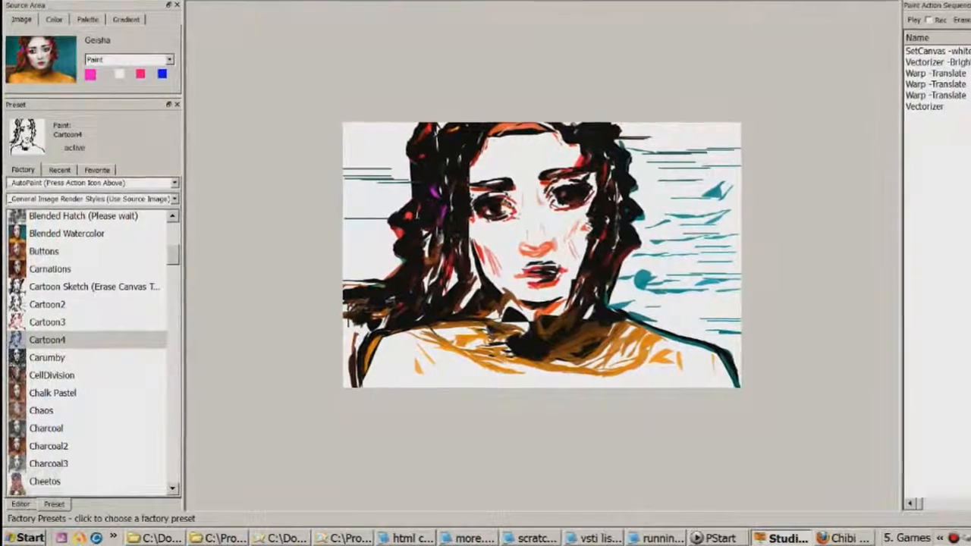
pyautogui.scroll(-6, 87, 352)
pyautogui.scroll(-2, 87, 353)
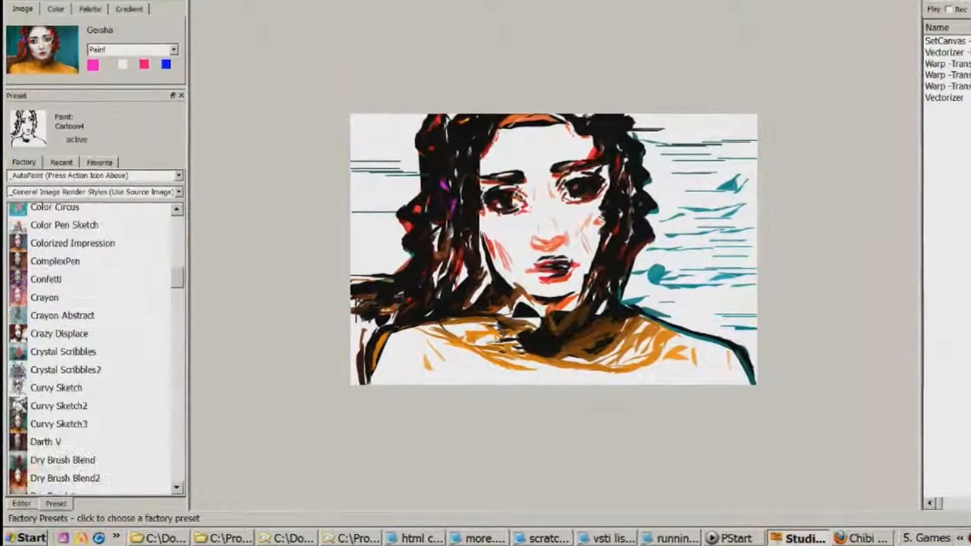
pyautogui.scroll(-2, 87, 353)
pyautogui.scroll(-1, 91, 346)
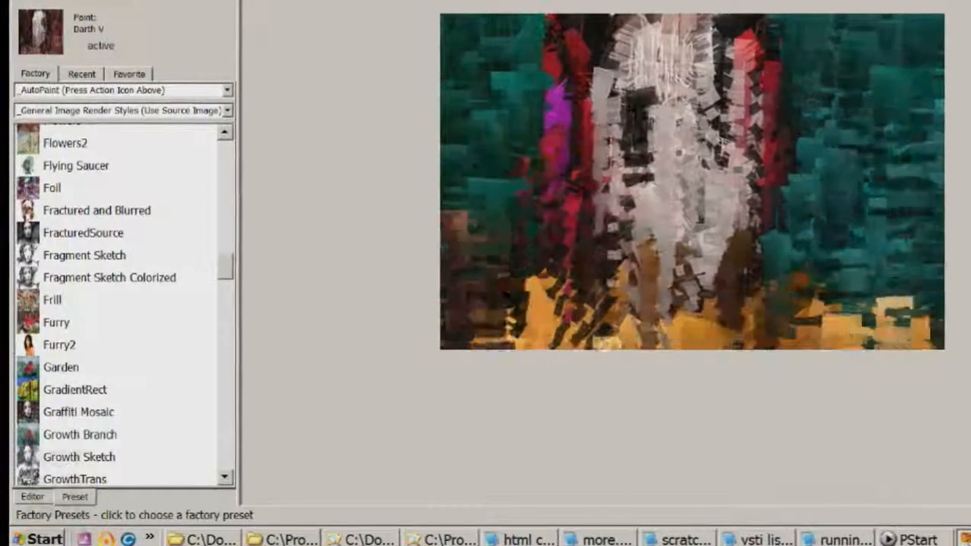
# - Repaint the canvas with the Jelly Beans Abstract preset
pyautogui.scroll(-3, 118, 304)
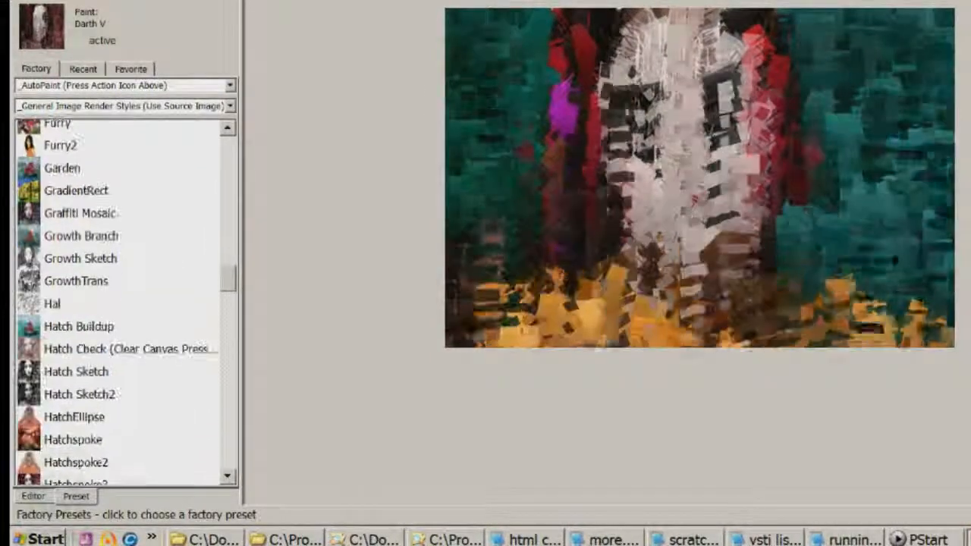
pyautogui.scroll(-5, 118, 304)
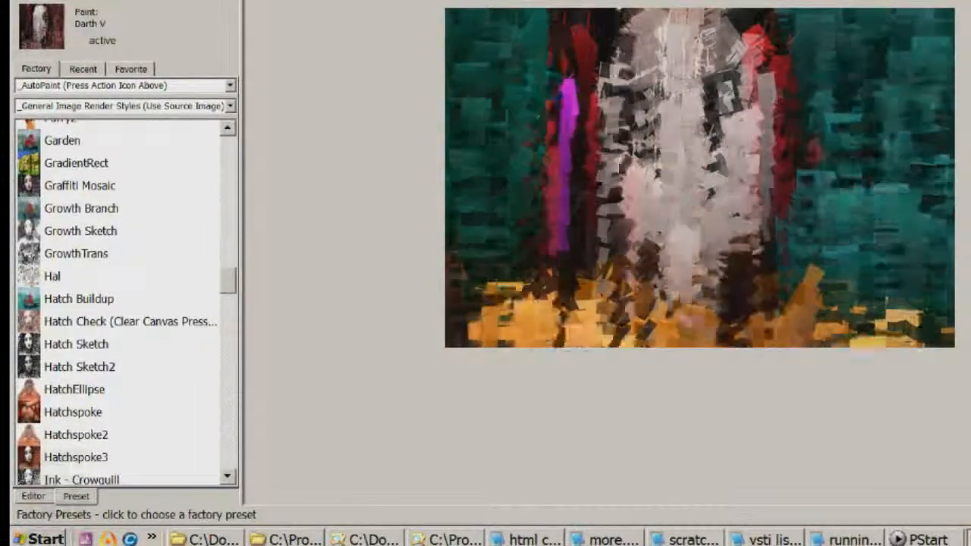
pyautogui.scroll(-1, 117, 304)
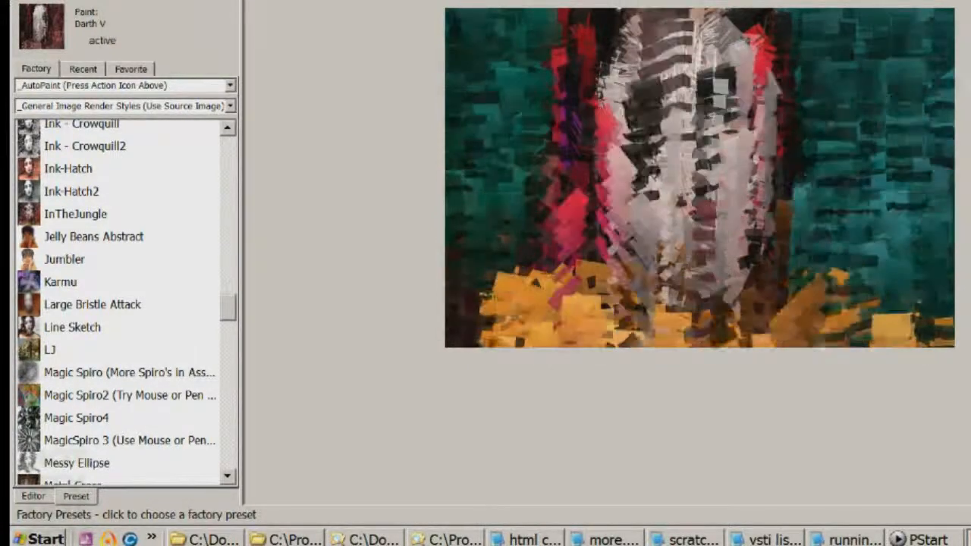
pyautogui.click(93, 236)
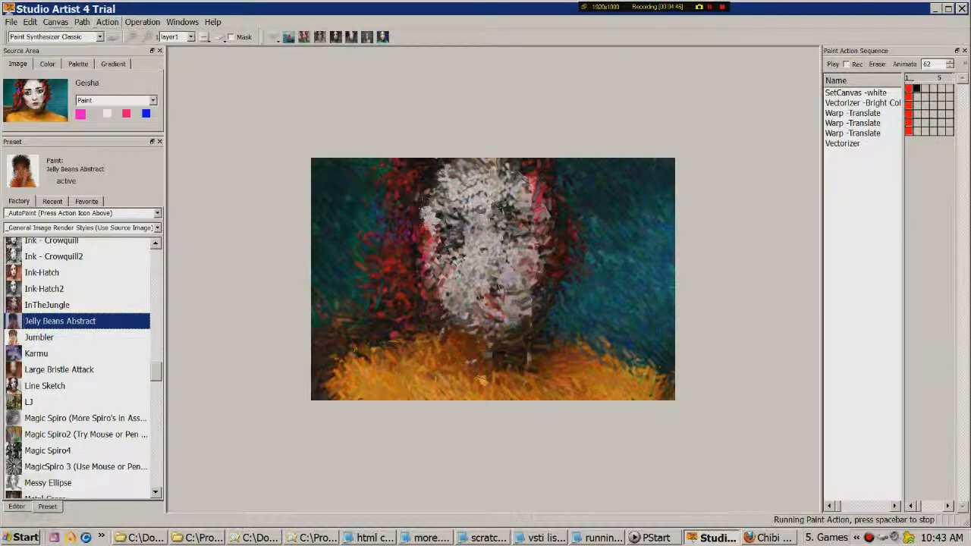
# - Zoom in on the canvas, erase it and auto-paint it with the Jumbler preset
pyautogui.click(55, 21)
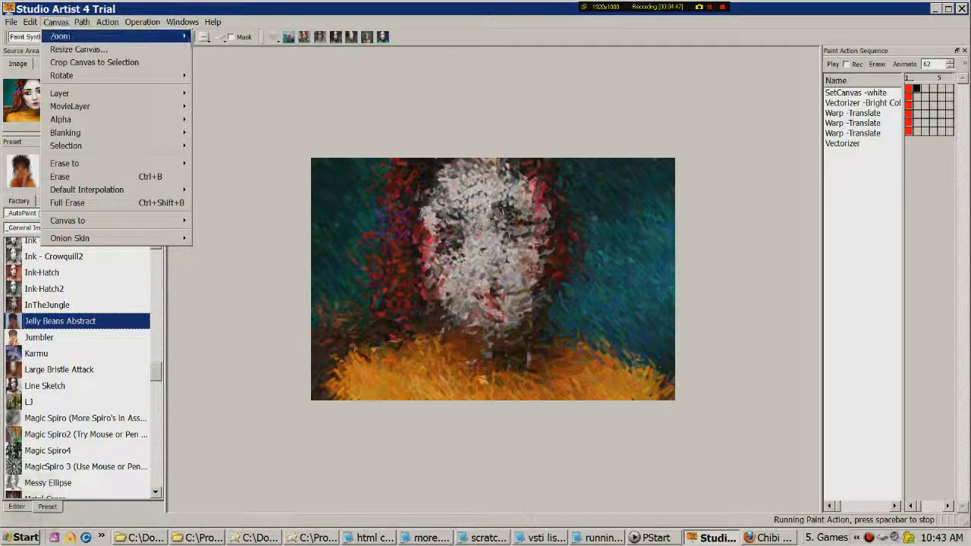
pyautogui.moveTo(61, 36)
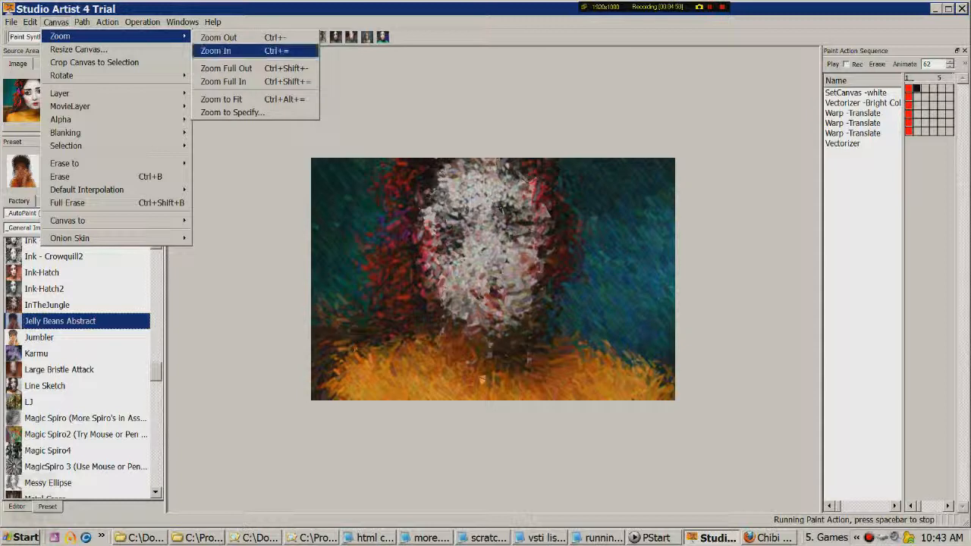
pyautogui.click(219, 50)
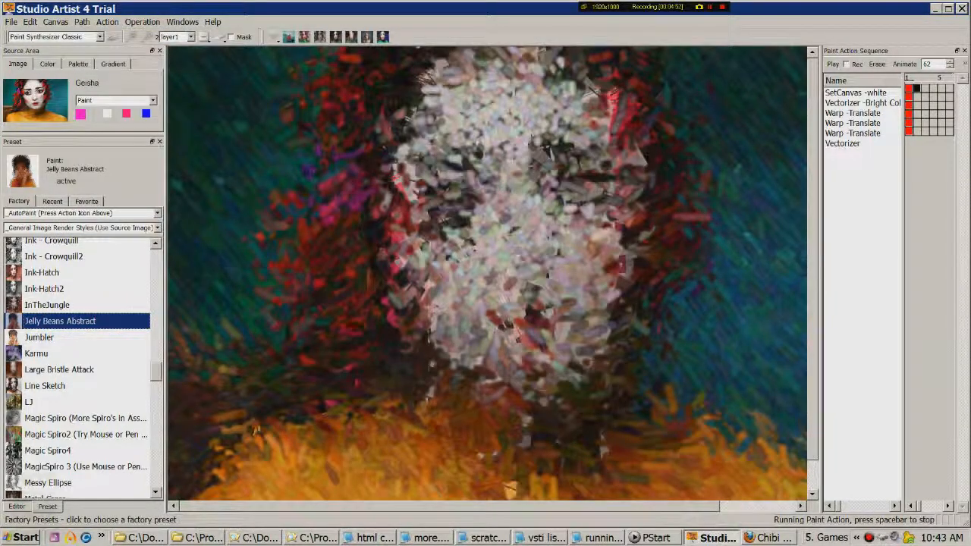
pyautogui.press('Down')
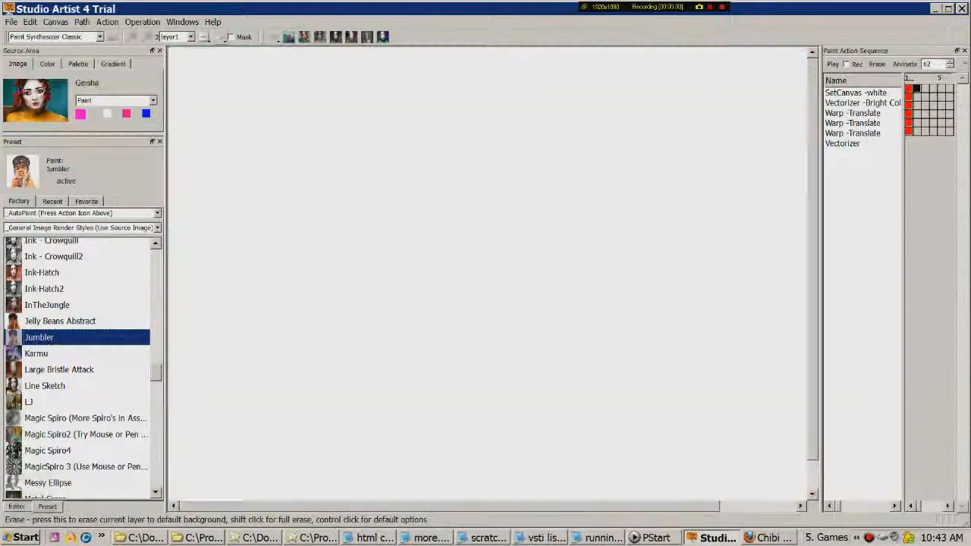
pyautogui.click(218, 35)
pyautogui.click(113, 36)
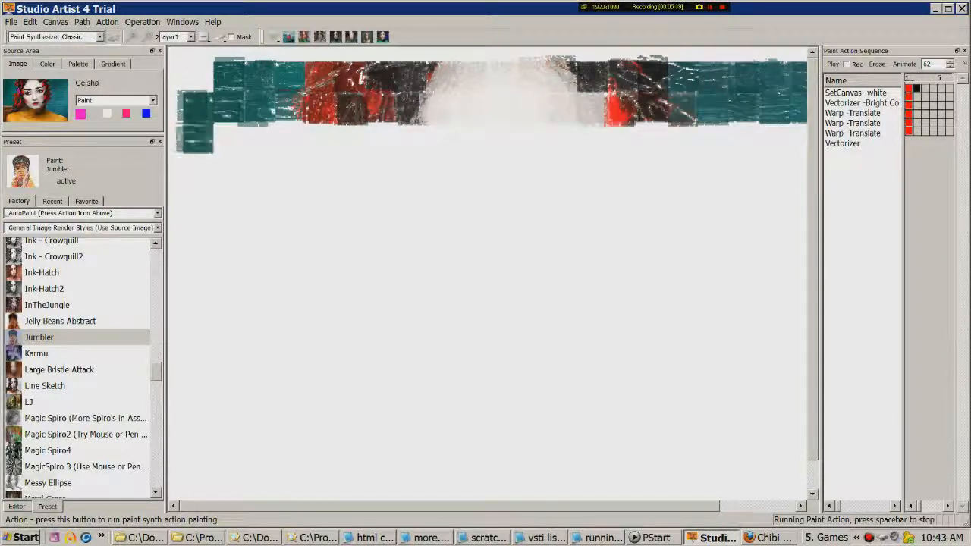
# - Paint over the partly rendered canvas with the Splatter preset
pyautogui.scroll(-8, 148, 244)
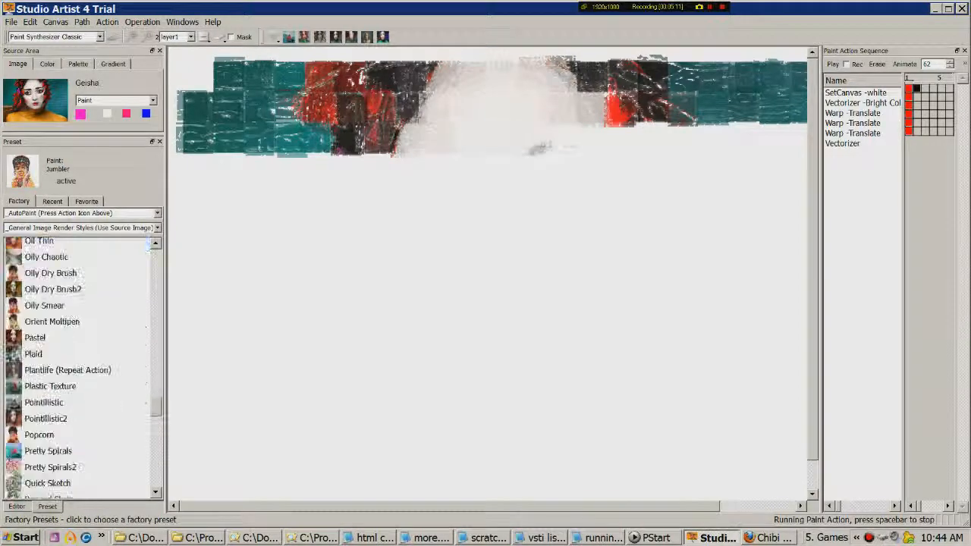
pyautogui.scroll(-15, 148, 242)
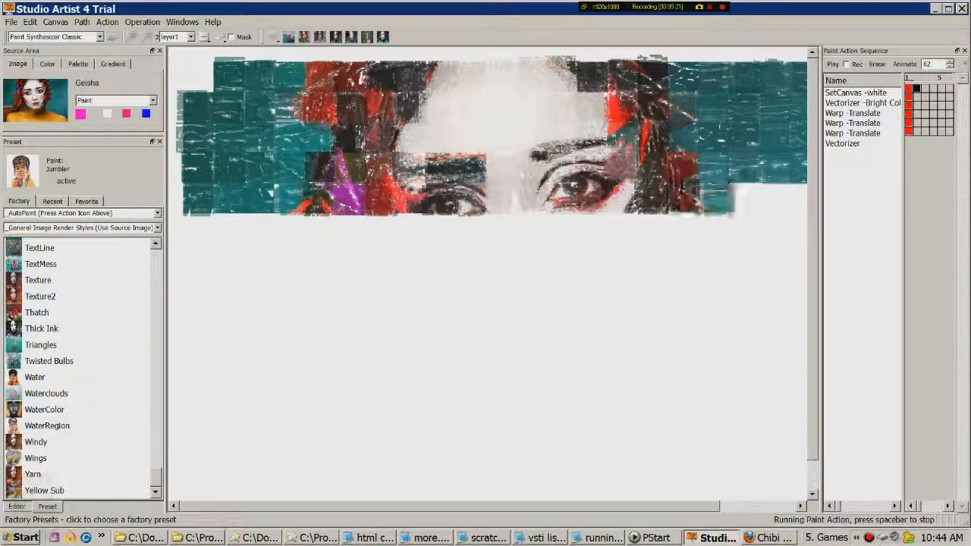
pyautogui.scroll(3, 79, 369)
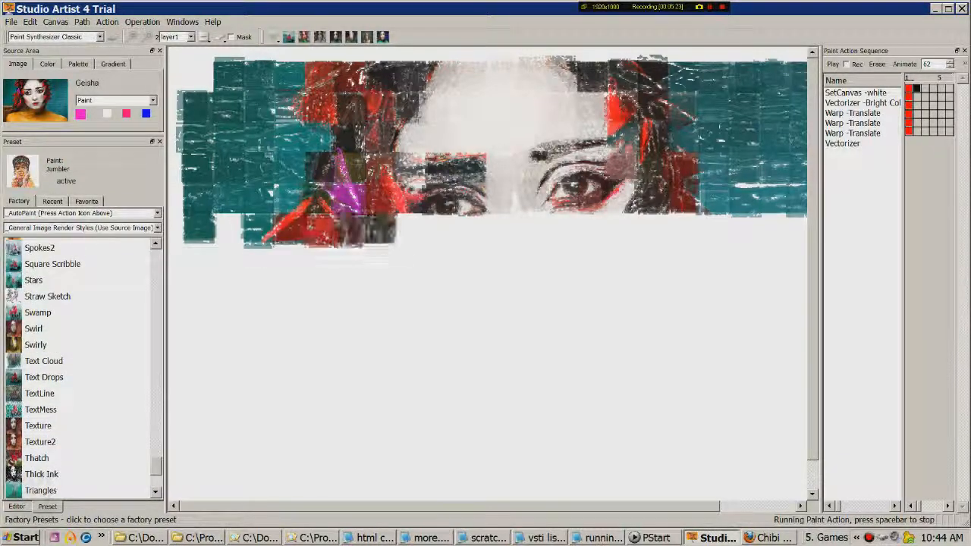
pyautogui.scroll(2, 80, 369)
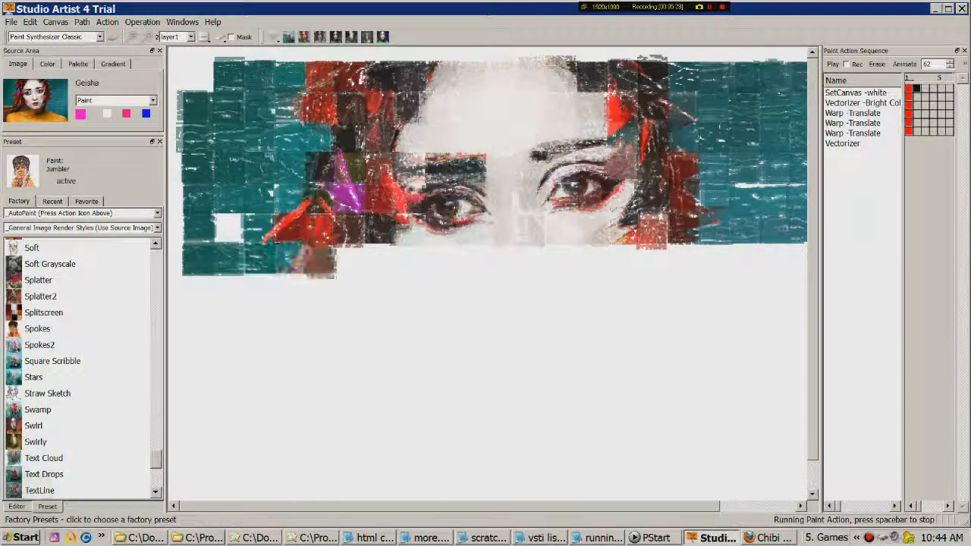
pyautogui.click(38, 280)
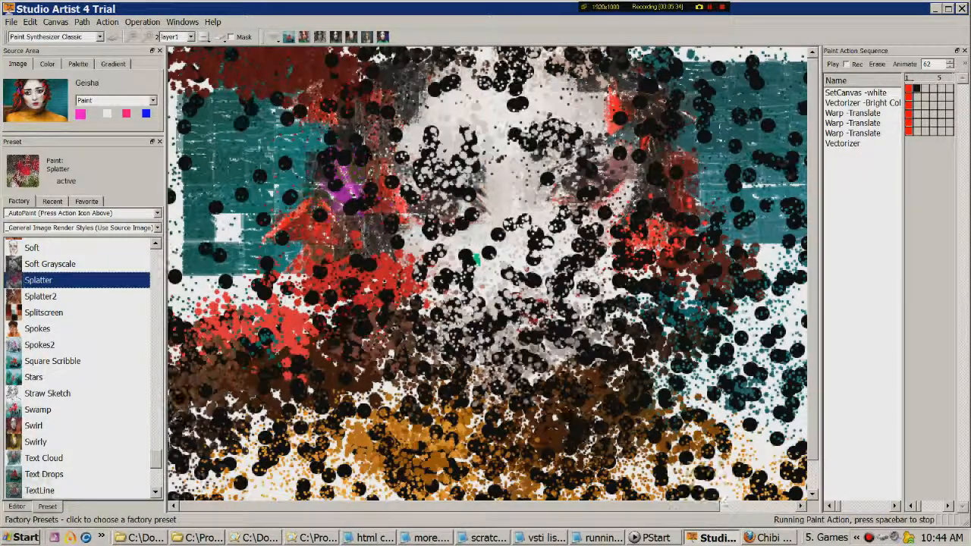
# - Cover the splattered canvas with the Splitscreen preset and the Stars preset
pyautogui.click(44, 313)
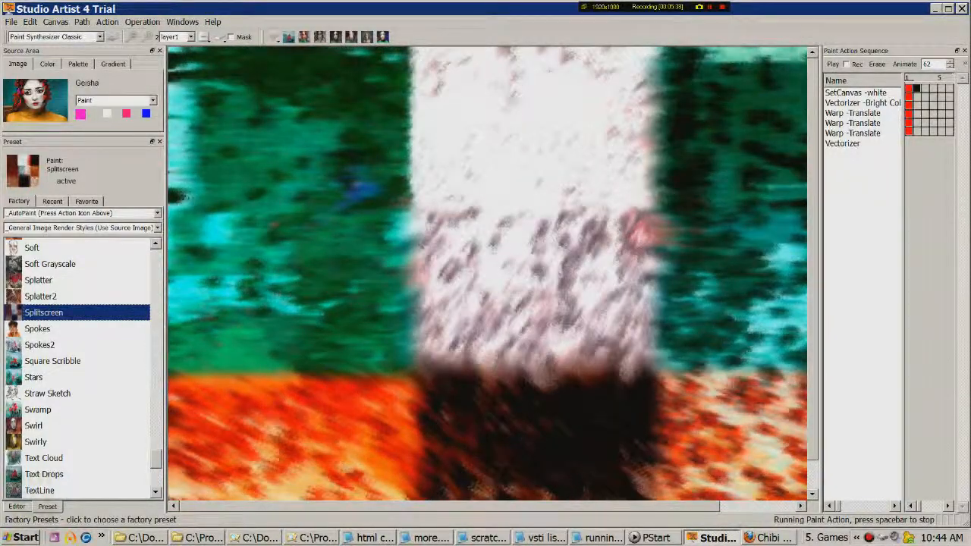
pyautogui.click(34, 377)
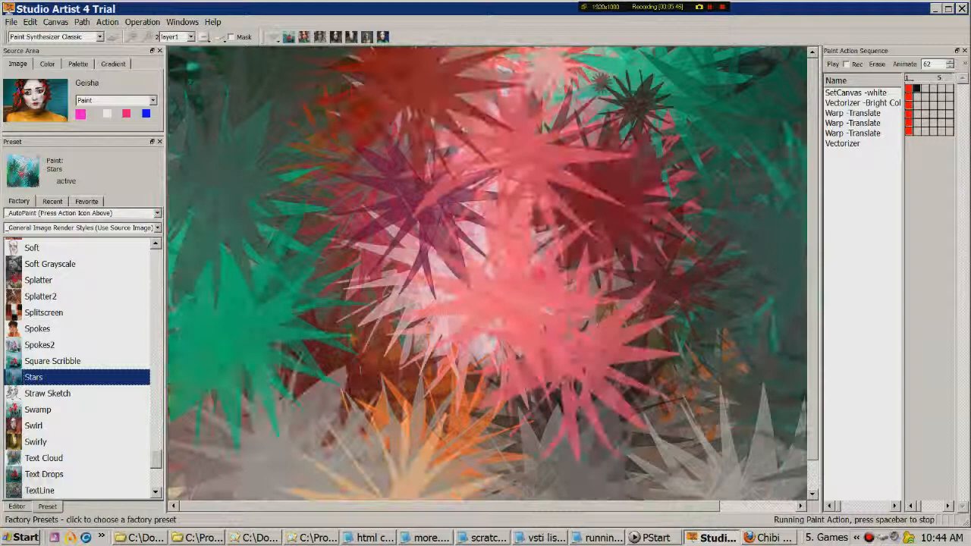
# - Erase the canvas and auto-paint it with the Scribble Sketch preset
pyautogui.scroll(3, 79, 368)
pyautogui.scroll(3, 79, 368)
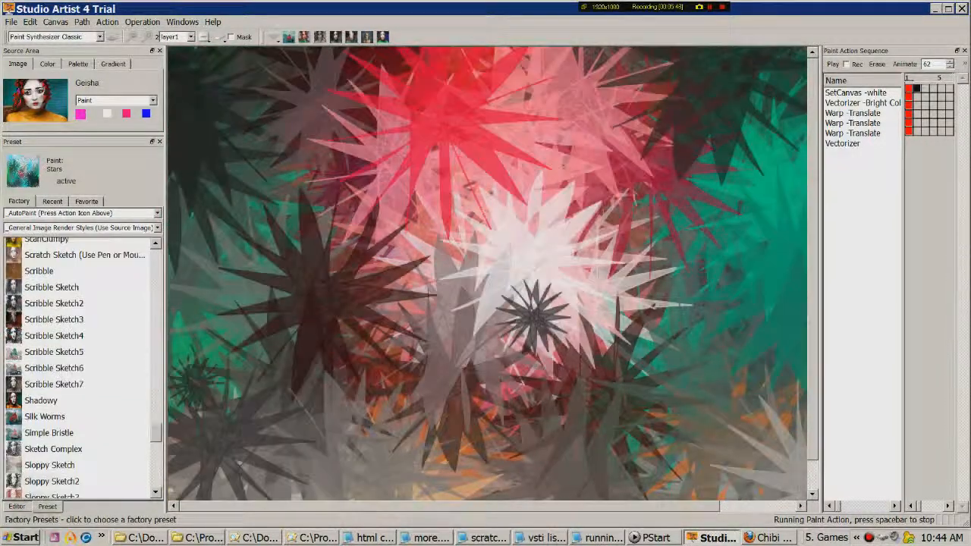
pyautogui.scroll(1, 80, 368)
pyautogui.scroll(1, 79, 368)
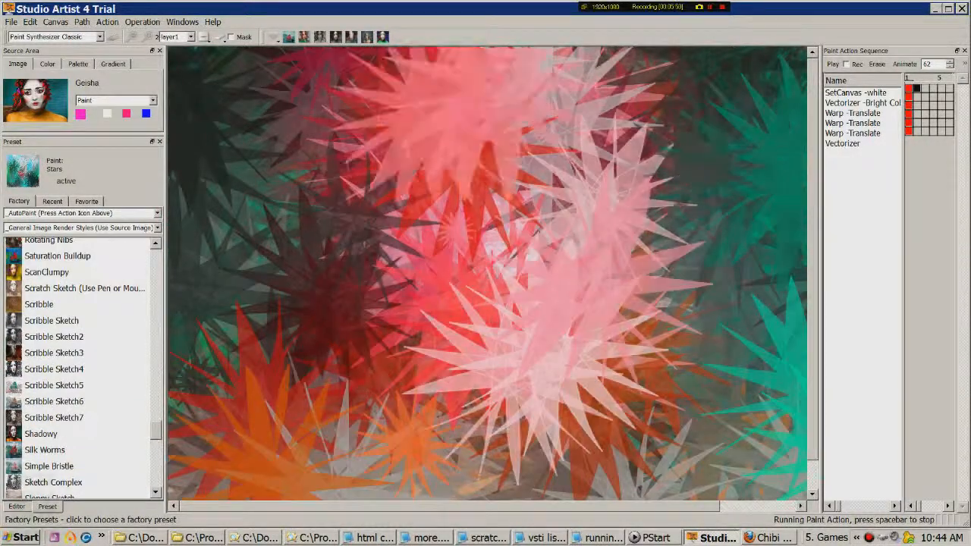
pyautogui.click(51, 320)
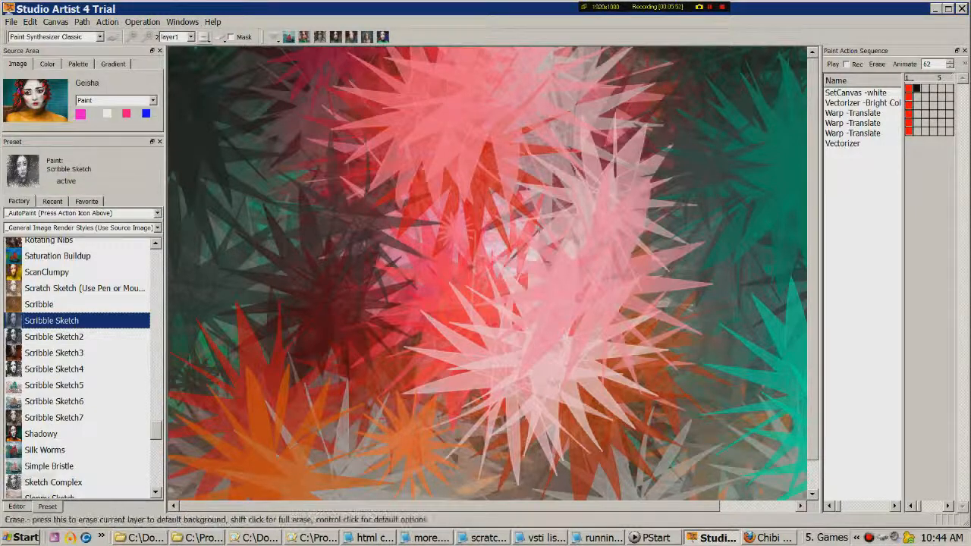
pyautogui.click(219, 37)
pyautogui.click(289, 36)
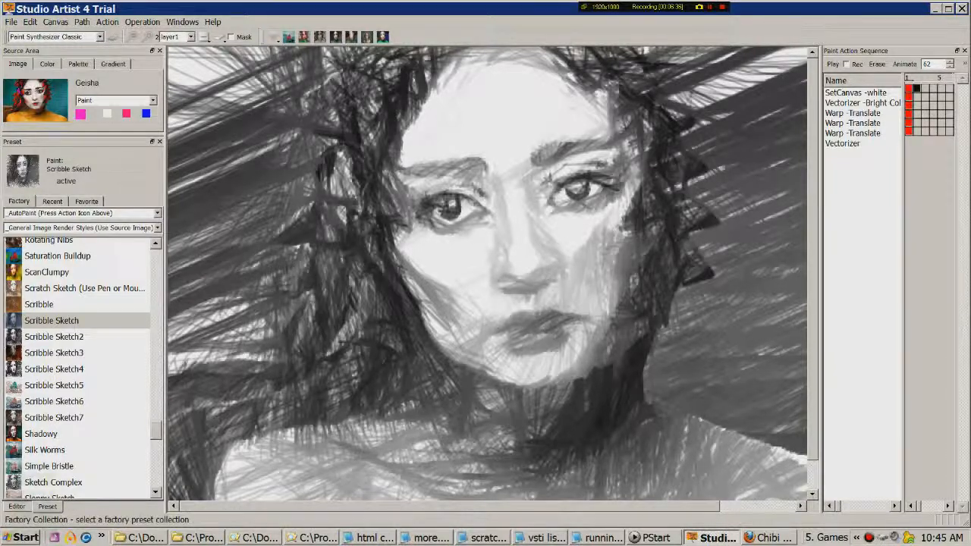
# - Switch to the Assisted or Auto preset collection and auto-paint A Quick Sketch over the grey scribble portrait
pyautogui.click(157, 213)
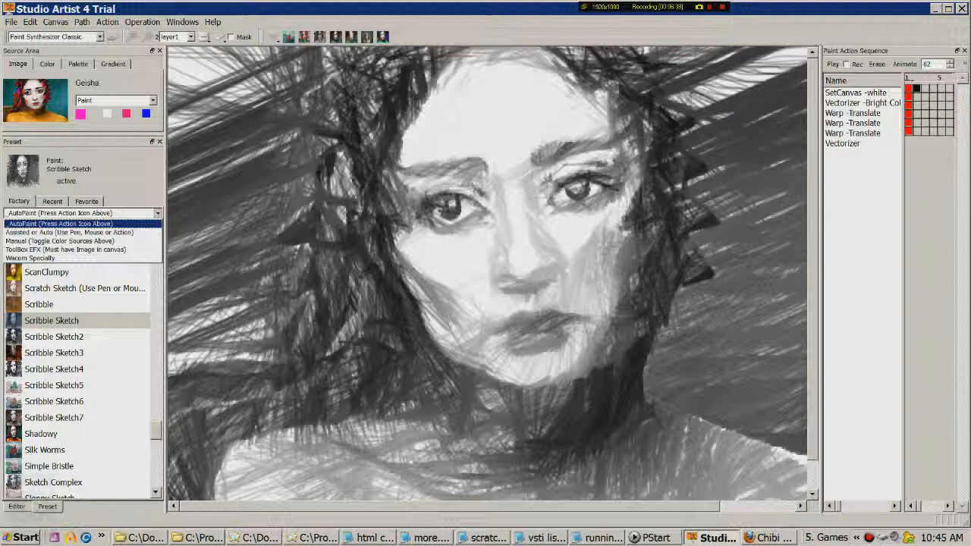
pyautogui.click(68, 232)
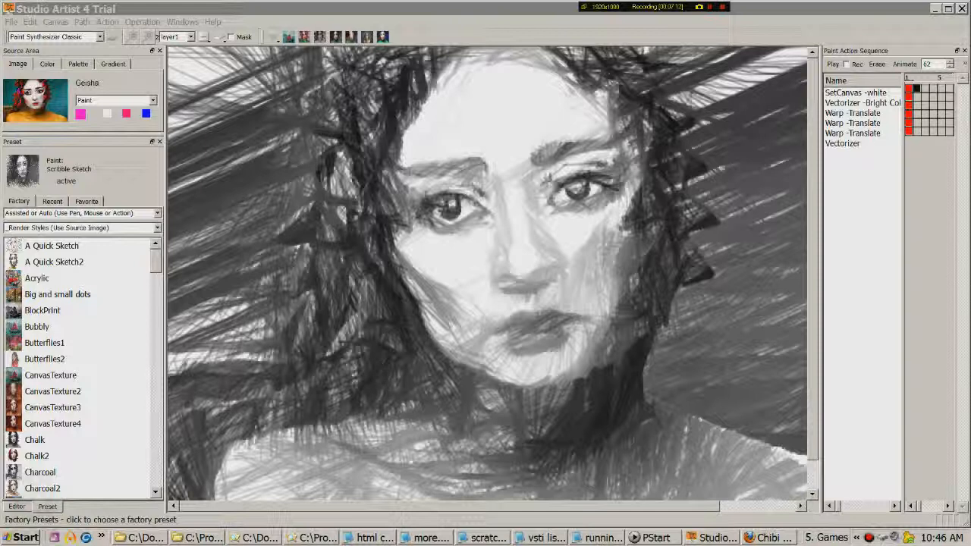
pyautogui.click(52, 245)
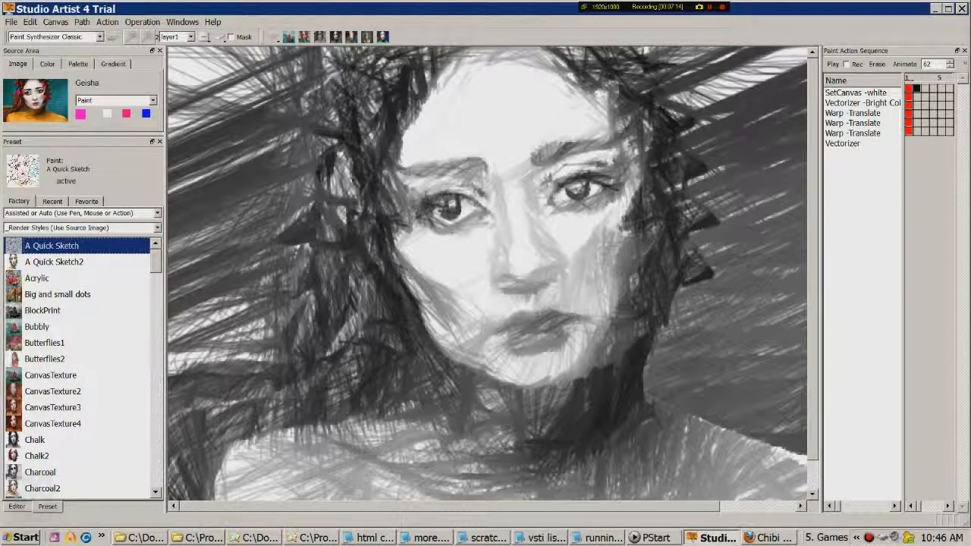
pyautogui.click(114, 37)
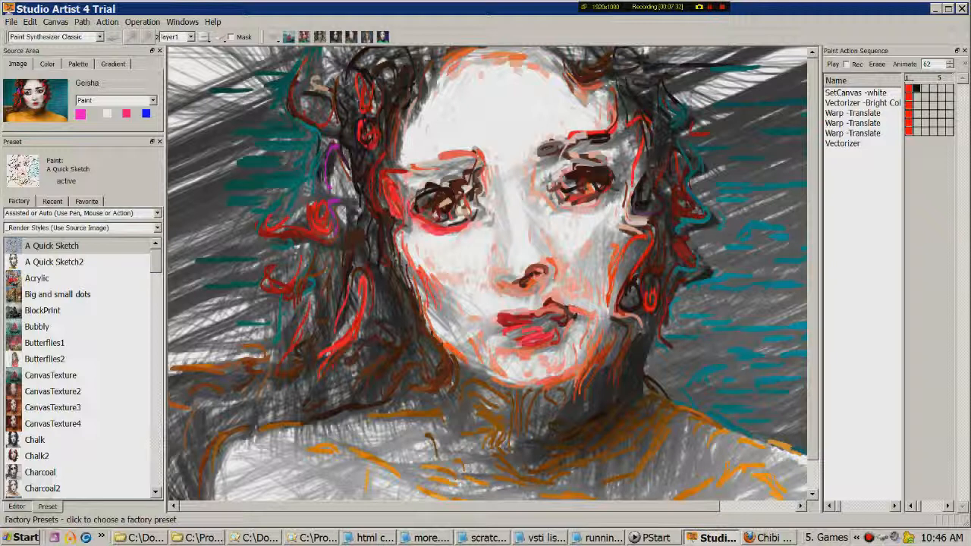
# - Paint by hand over the face with the BlockPrint preset and over the hair and shoulders with the Bubbly preset
pyautogui.click(43, 311)
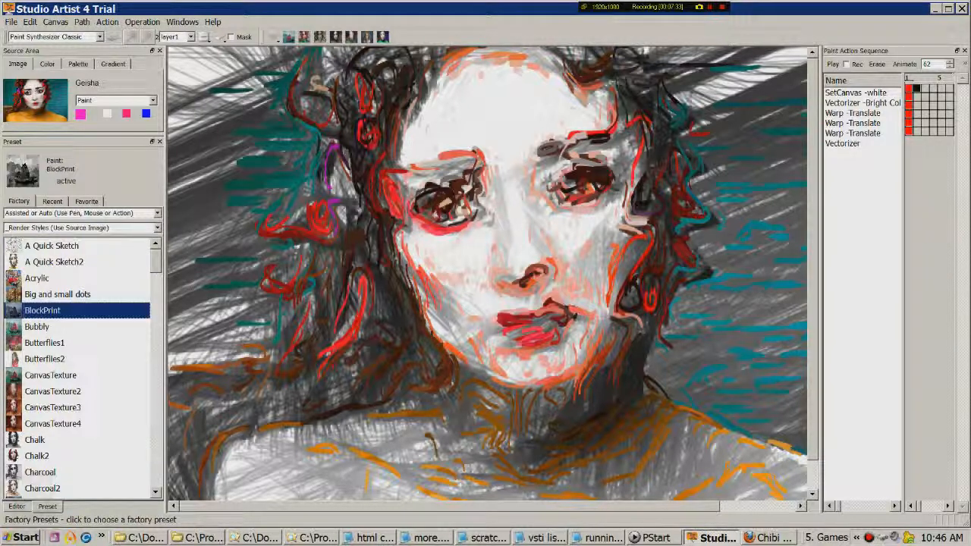
pyautogui.moveTo(471, 144)
pyautogui.mouseDown()
pyautogui.moveTo(413, 164)
pyautogui.moveTo(410, 201)
pyautogui.moveTo(504, 247)
pyautogui.mouseUp()
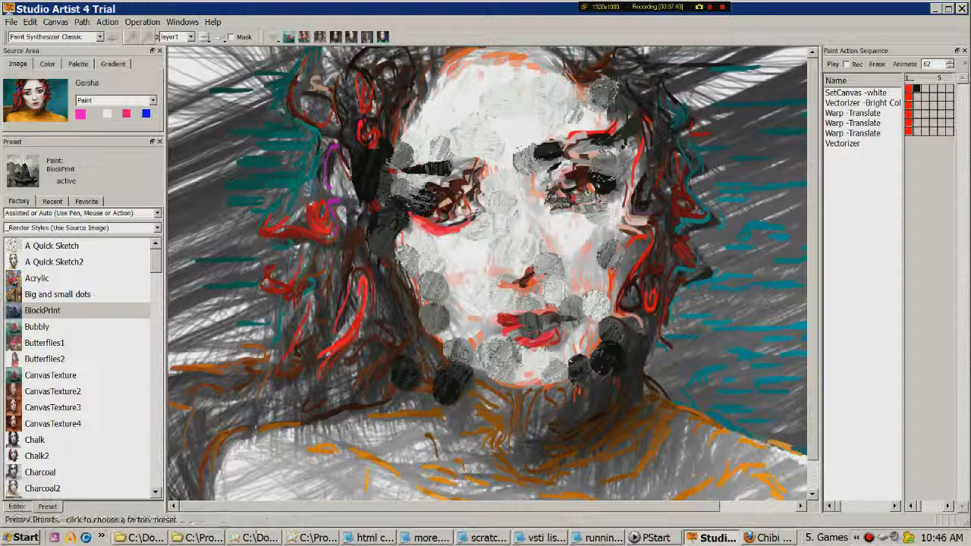
pyautogui.click(36, 327)
pyautogui.moveTo(371, 234)
pyautogui.mouseDown()
pyautogui.moveTo(400, 298)
pyautogui.moveTo(322, 376)
pyautogui.moveTo(364, 402)
pyautogui.moveTo(205, 478)
pyautogui.moveTo(425, 402)
pyautogui.moveTo(600, 394)
pyautogui.moveTo(744, 440)
pyautogui.moveTo(630, 387)
pyautogui.moveTo(638, 228)
pyautogui.moveTo(591, 61)
pyautogui.moveTo(357, 114)
pyautogui.moveTo(296, 166)
pyautogui.moveTo(311, 334)
pyautogui.moveTo(258, 258)
pyautogui.moveTo(280, 364)
pyautogui.moveTo(190, 471)
pyautogui.moveTo(185, 455)
pyautogui.mouseUp()
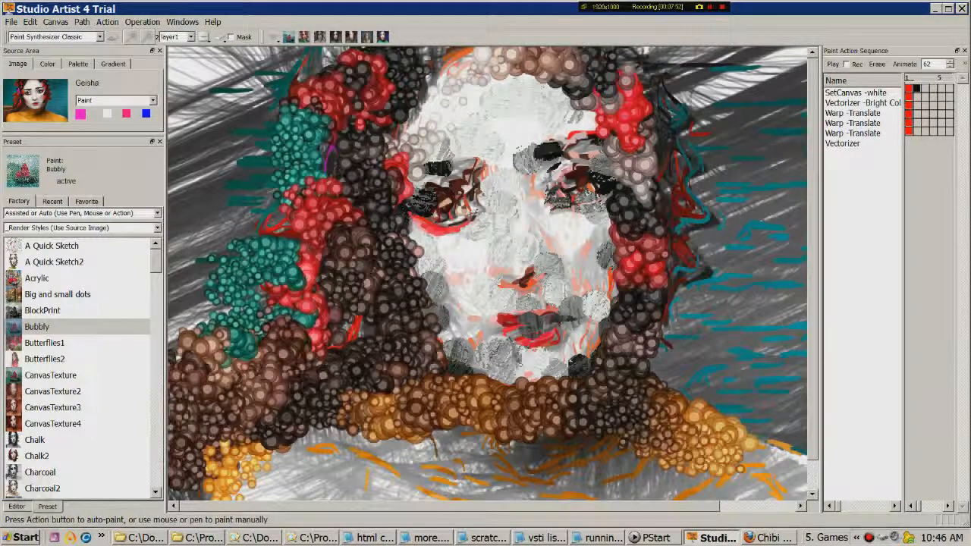
# - Paint by hand with the SloppyDiamonds preset over the face, its outline and the surrounding hair
pyautogui.scroll(-20, 76, 368)
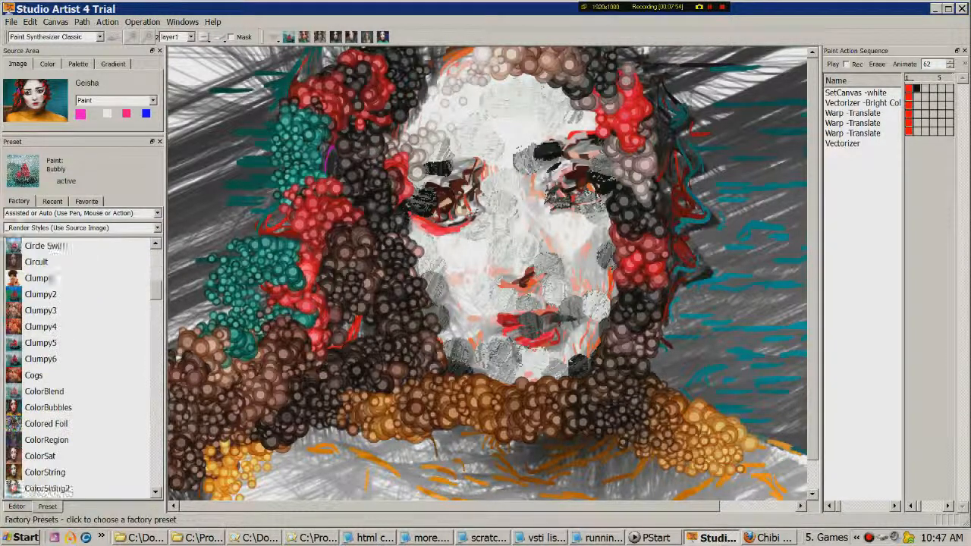
pyautogui.scroll(-2, 76, 368)
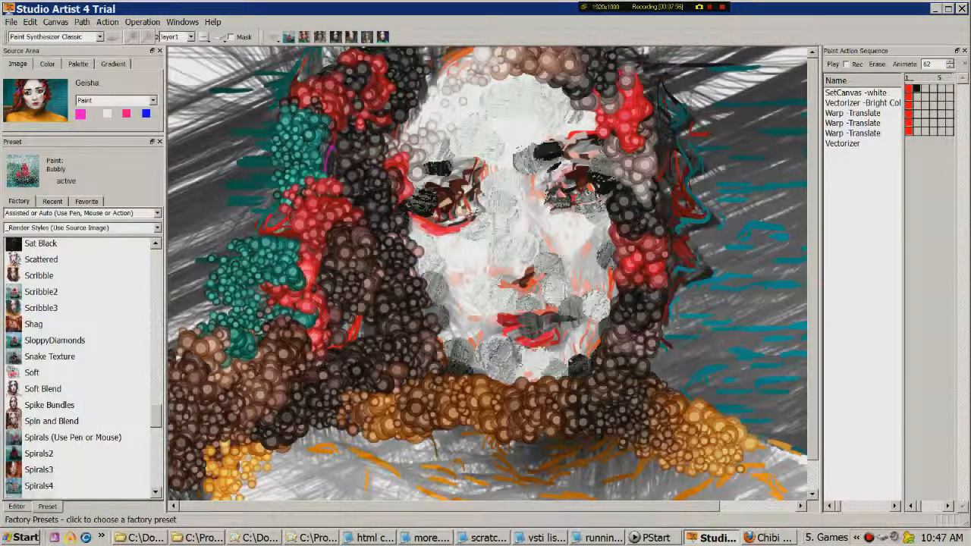
pyautogui.click(55, 340)
pyautogui.moveTo(410, 288)
pyautogui.mouseDown()
pyautogui.moveTo(406, 94)
pyautogui.moveTo(561, 72)
pyautogui.moveTo(600, 121)
pyautogui.mouseUp()
pyautogui.moveTo(428, 67)
pyautogui.mouseDown()
pyautogui.moveTo(456, 199)
pyautogui.moveTo(448, 193)
pyautogui.moveTo(570, 178)
pyautogui.moveTo(606, 202)
pyautogui.moveTo(535, 399)
pyautogui.moveTo(497, 322)
pyautogui.moveTo(459, 341)
pyautogui.moveTo(459, 178)
pyautogui.moveTo(414, 117)
pyautogui.mouseUp()
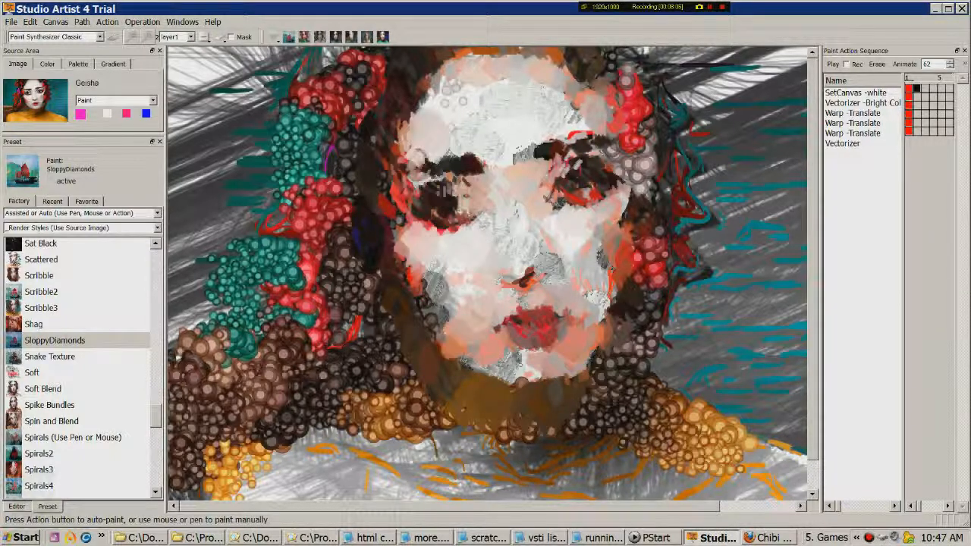
pyautogui.scroll(-7, 79, 365)
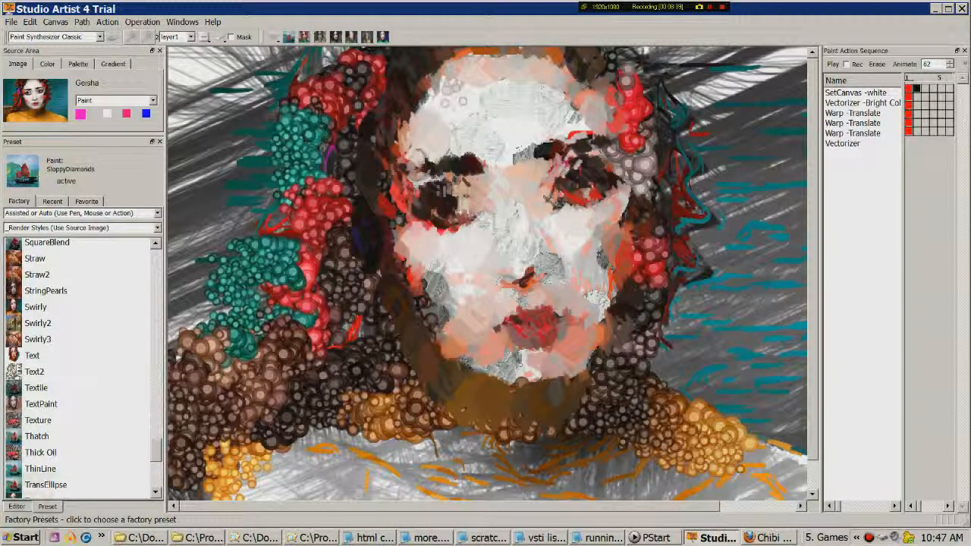
pyautogui.scroll(-3, 80, 364)
pyautogui.scroll(-1, 79, 367)
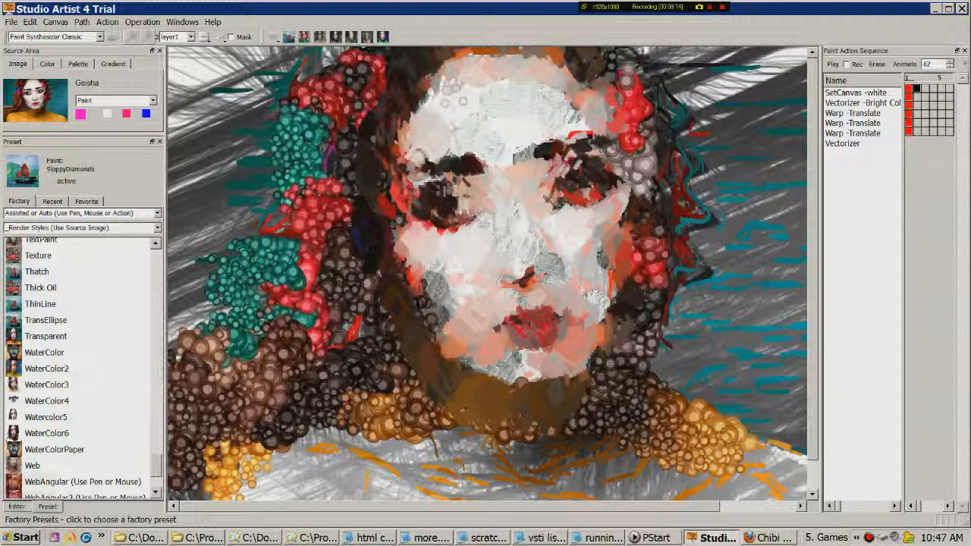
pyautogui.click(85, 228)
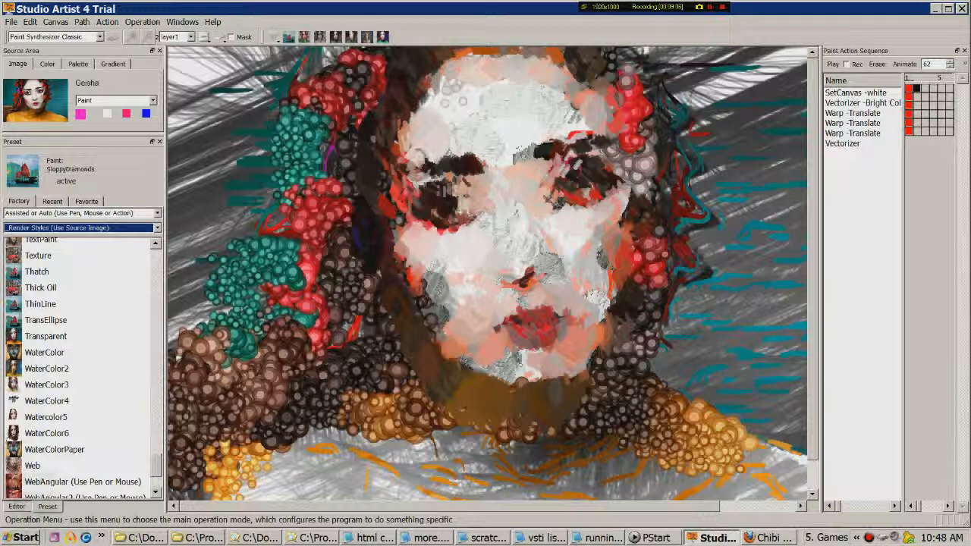
# - Switch the operation mode to Paint Action Sequence and open the DancingGirlMov trial source with a new canvas at the default size
pyautogui.click(53, 37)
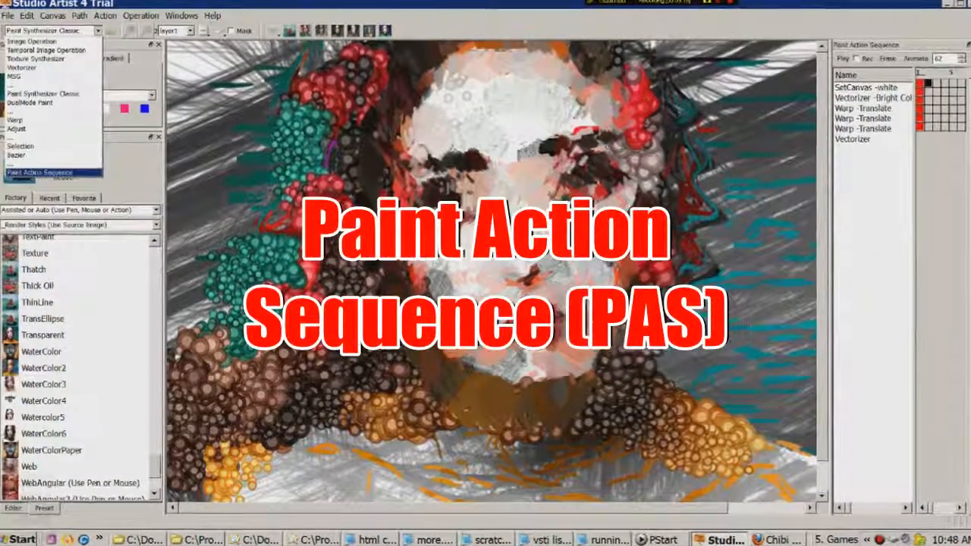
pyautogui.press('Return')
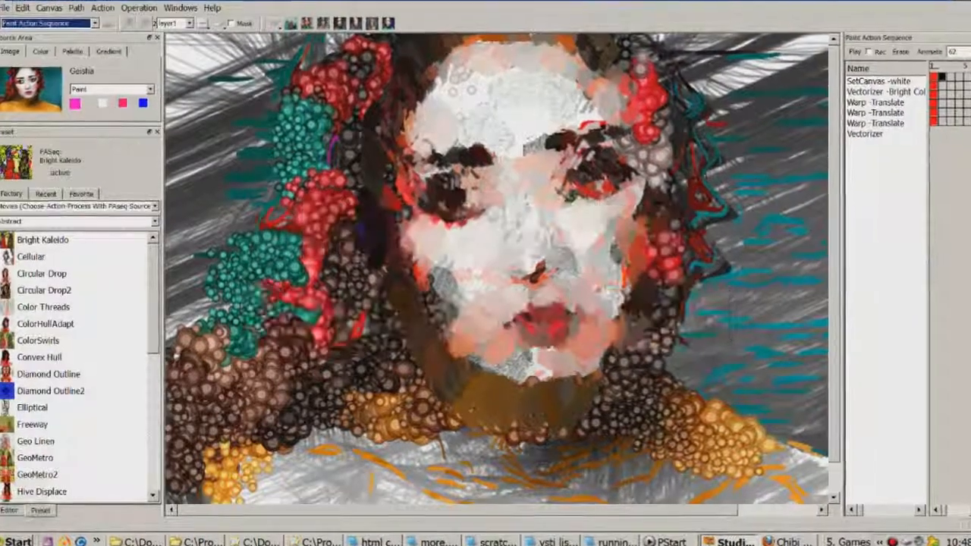
pyautogui.click(4, 8)
pyautogui.moveTo(79, 35)
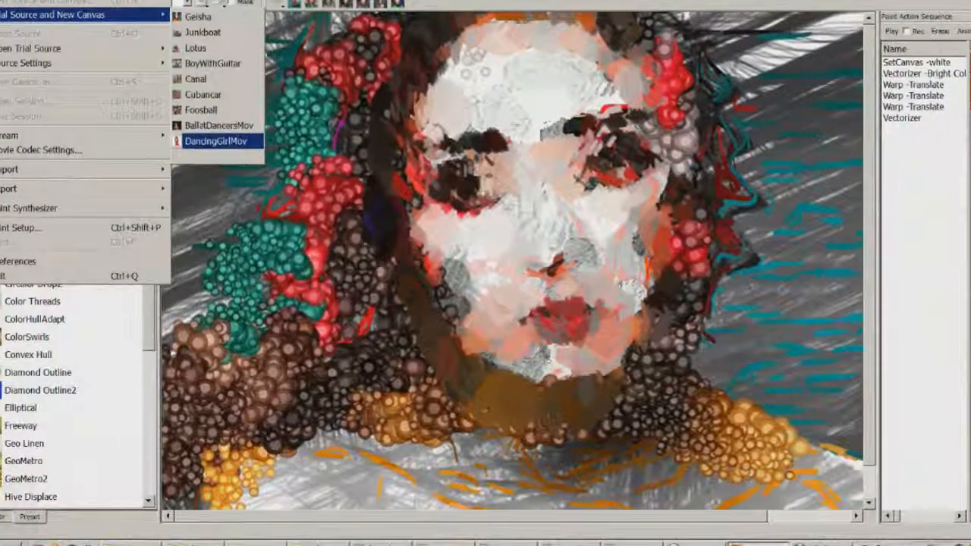
pyautogui.click(215, 141)
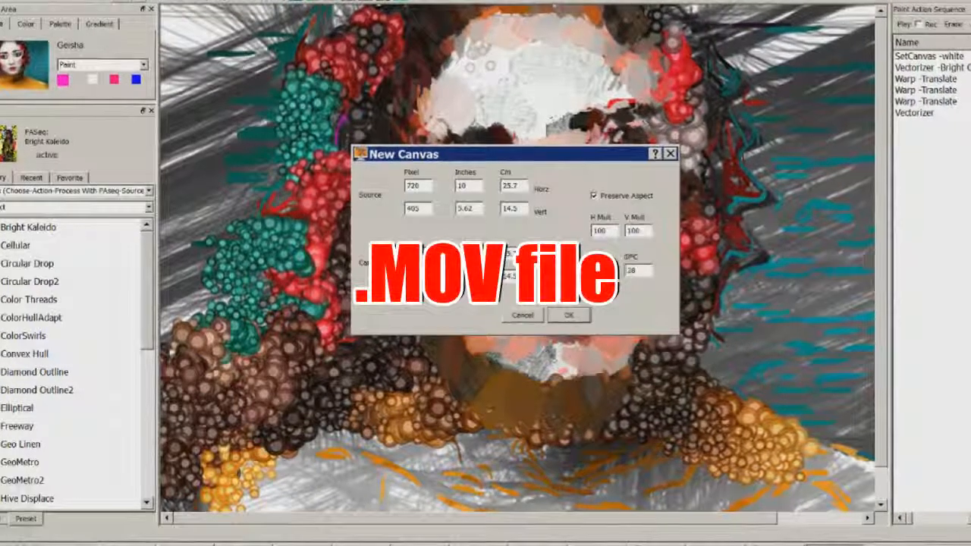
pyautogui.press('Return')
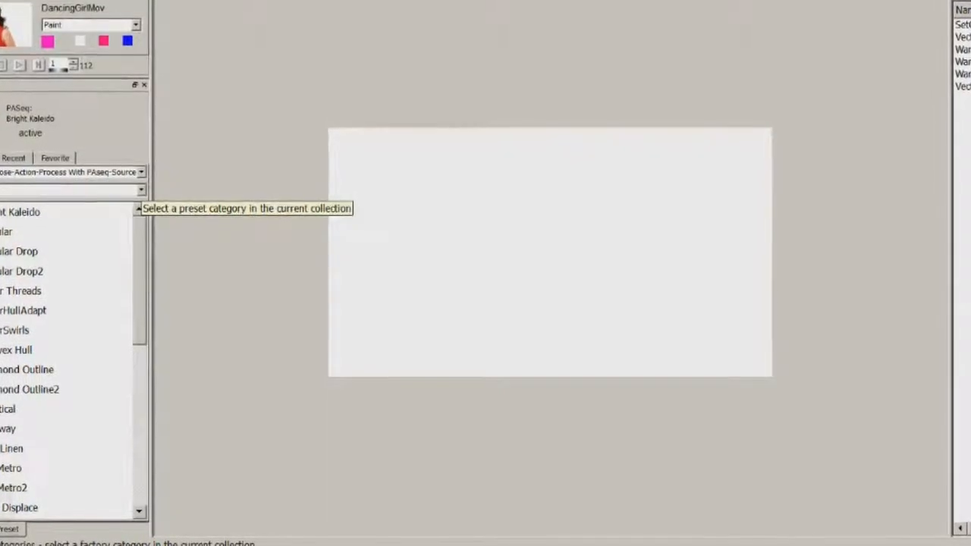
# - Load the Vector Paint preset from the Vector category of the Movies collection and run it on the canvas
pyautogui.click(141, 190)
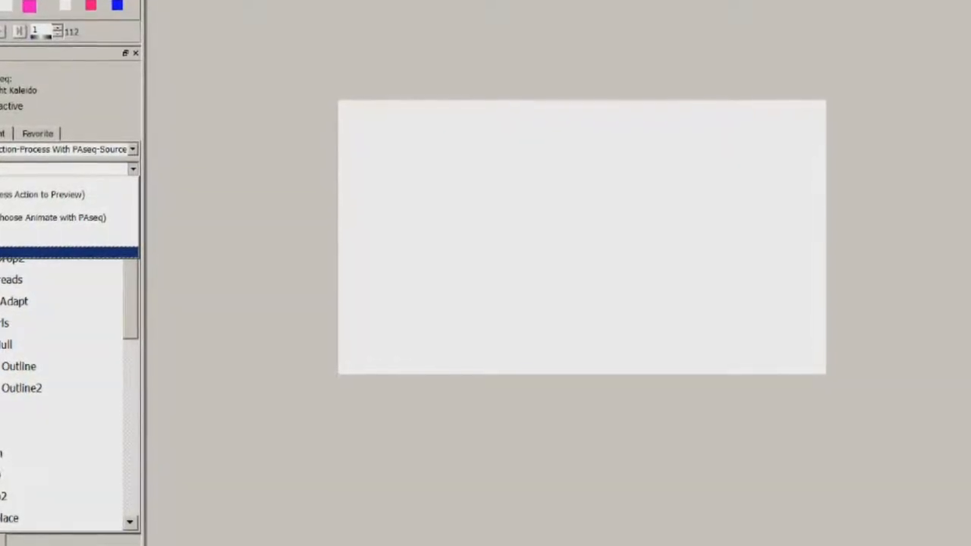
pyautogui.scroll(-3, 61, 357)
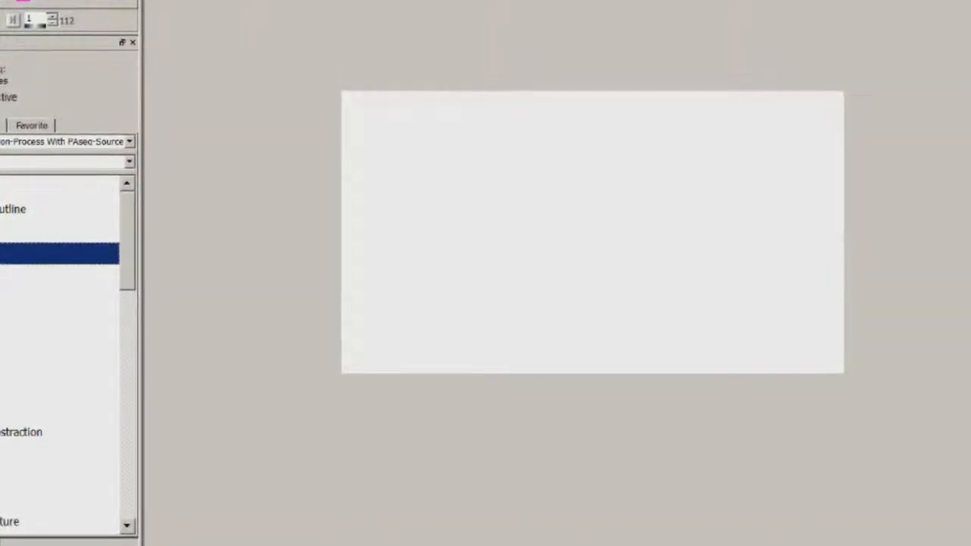
pyautogui.scroll(-3, 60, 356)
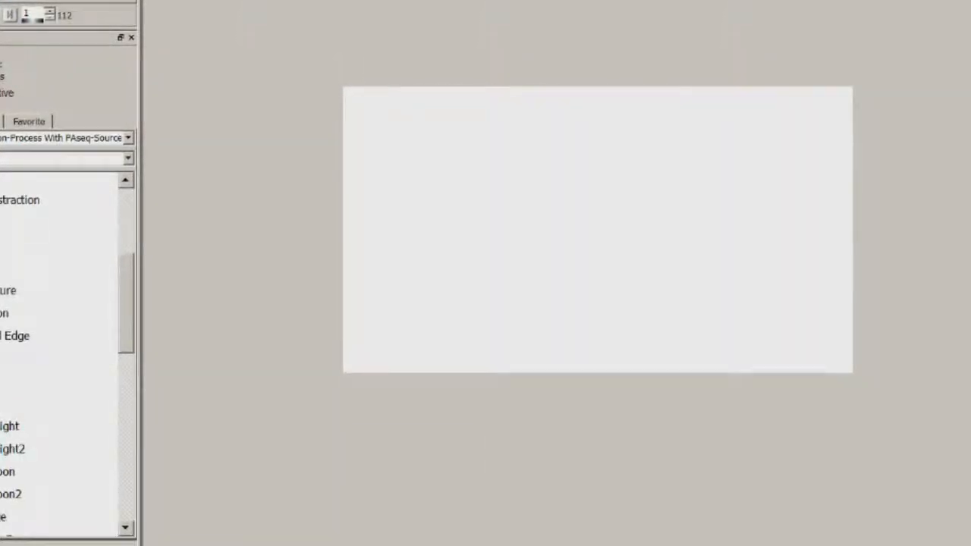
pyautogui.scroll(3, 60, 356)
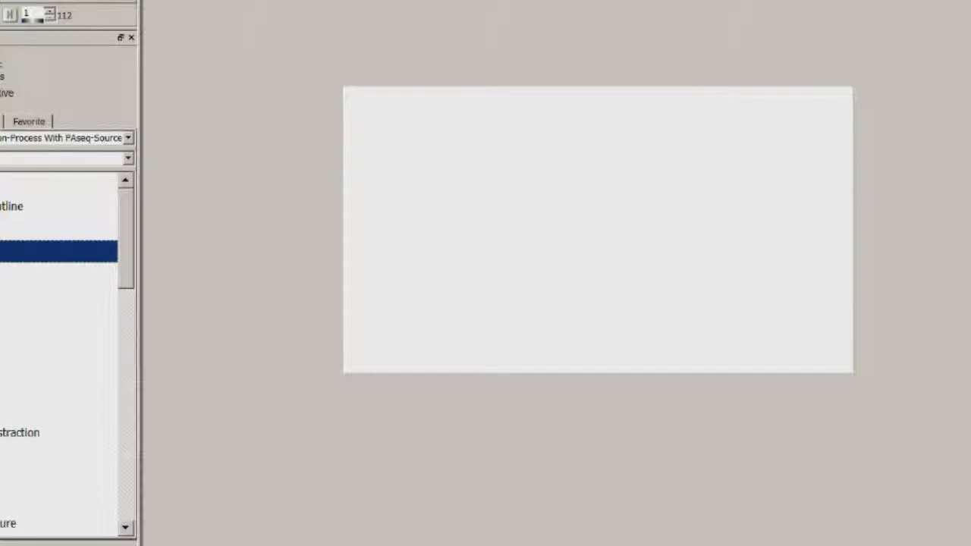
pyautogui.scroll(-10, 61, 357)
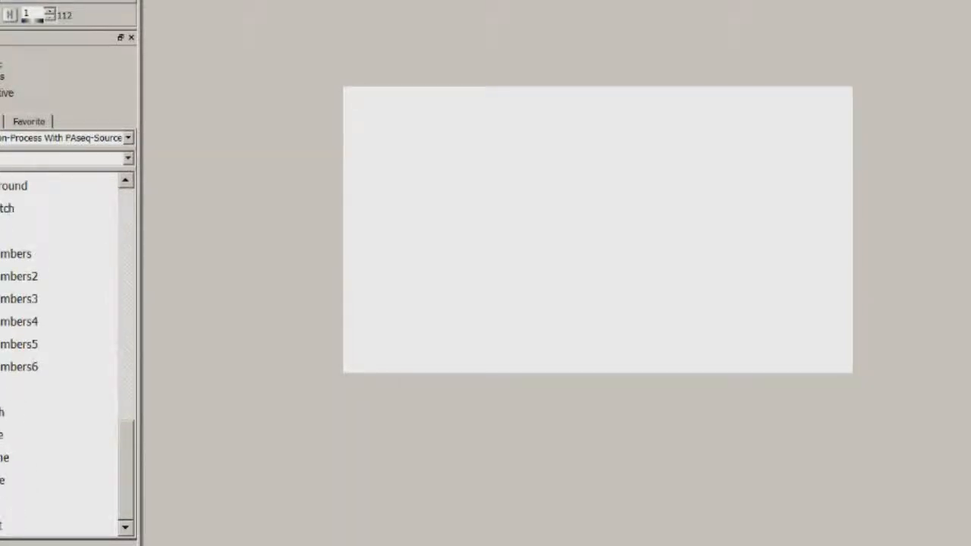
pyautogui.click(57, 525)
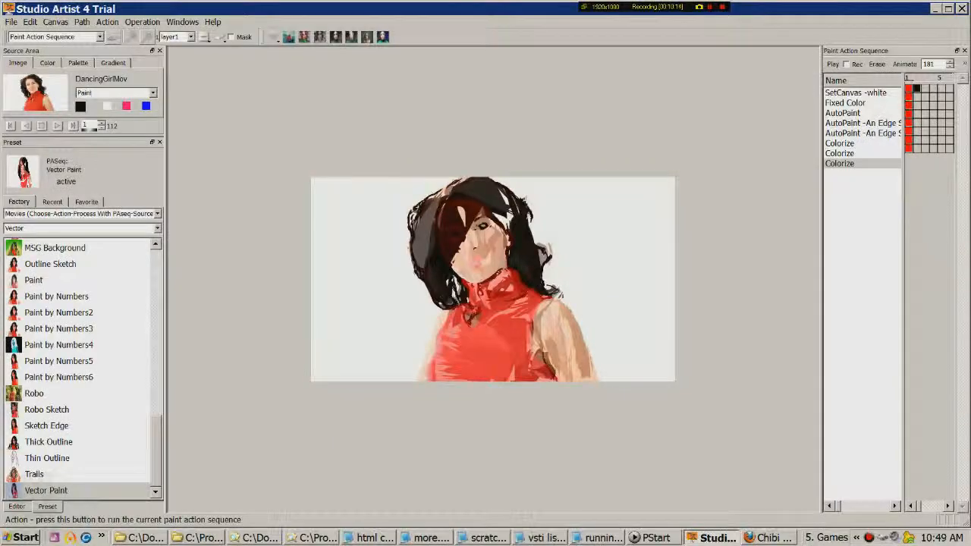
# - Process the source to a movie with the paint action sequence, saving it as Animation 004x2.mov
pyautogui.click(143, 22)
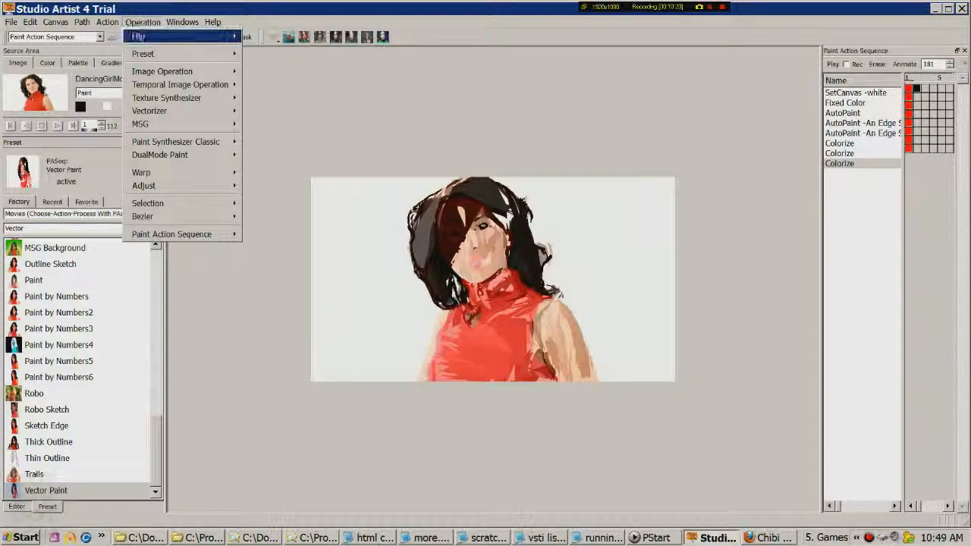
pyautogui.moveTo(107, 22)
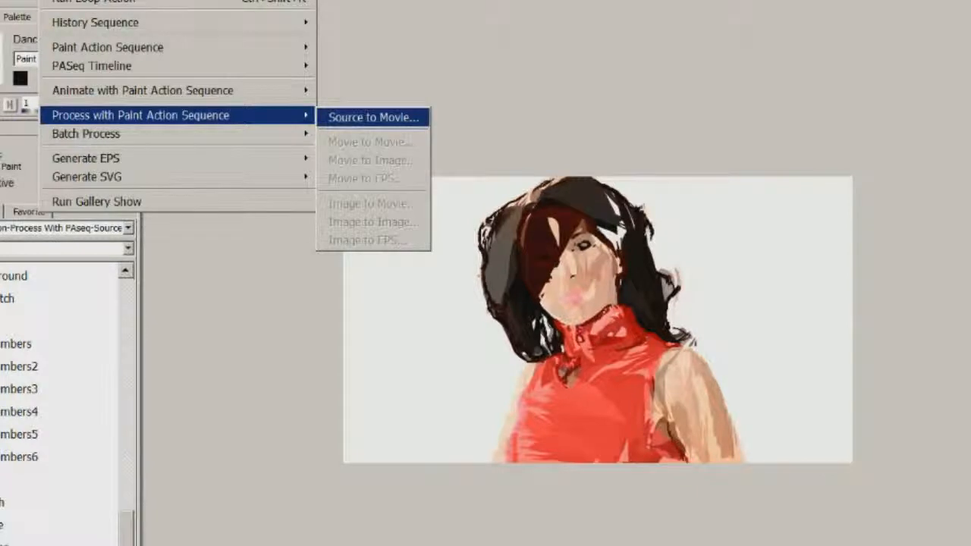
pyautogui.click(374, 118)
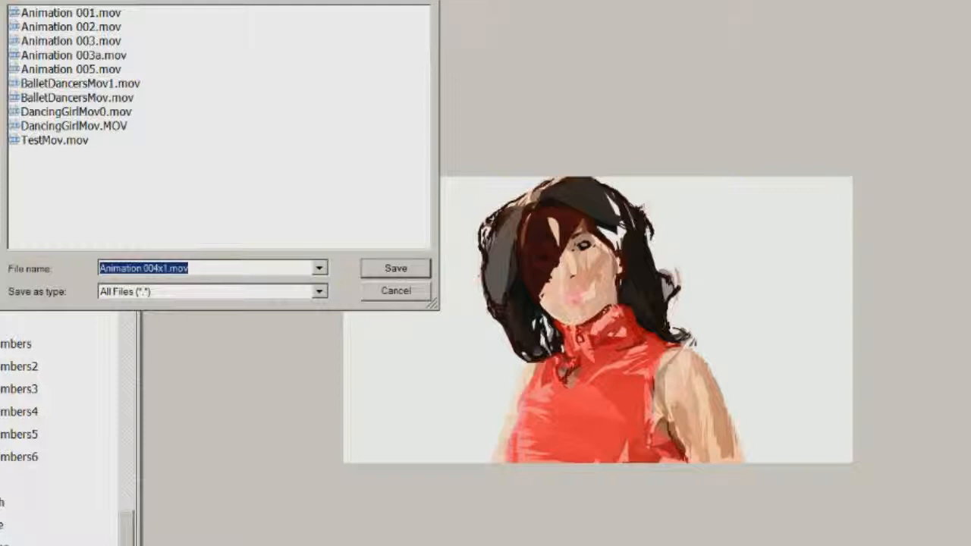
pyautogui.click(169, 268)
pyautogui.hotkey('shift', 'Left')
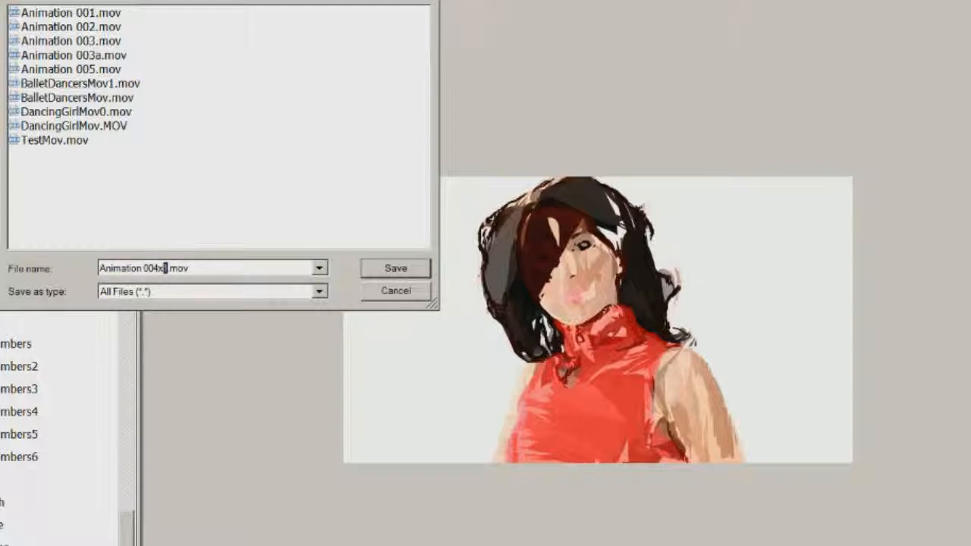
pyautogui.write('2')
pyautogui.press('Return')
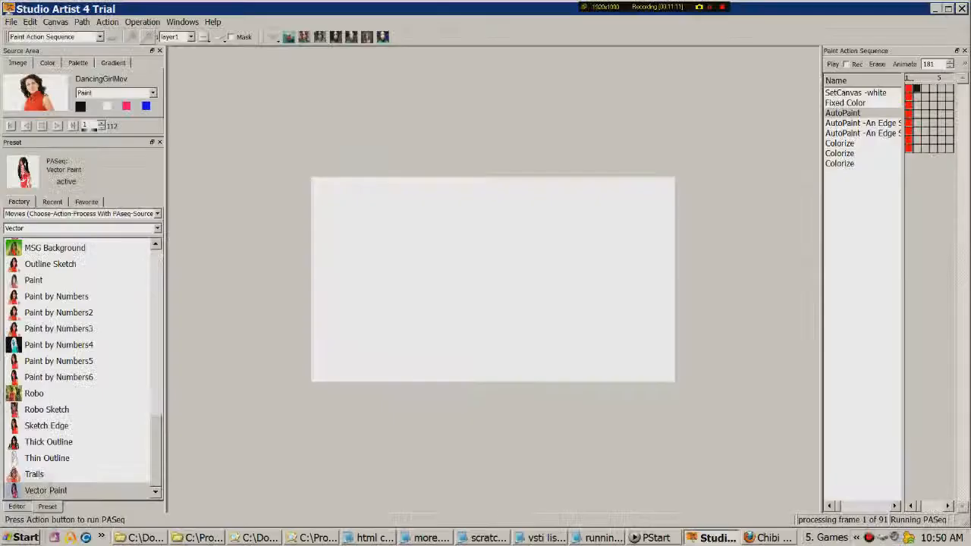